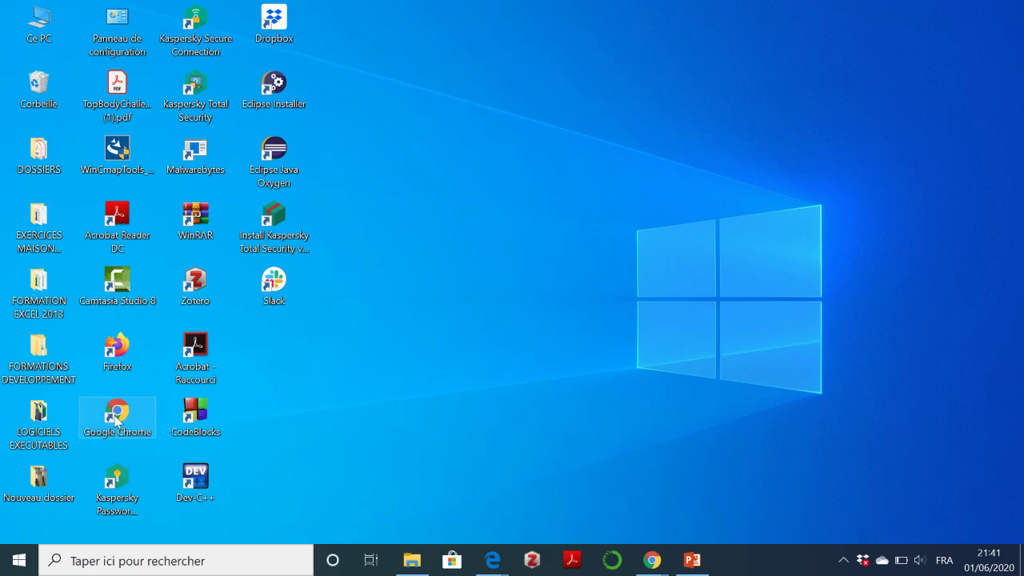
Step: Open Google Chrome in a maximized window, search for bandicam and open the French Bandicam website
{"action": "double_click", "coordinate": [117, 416]}
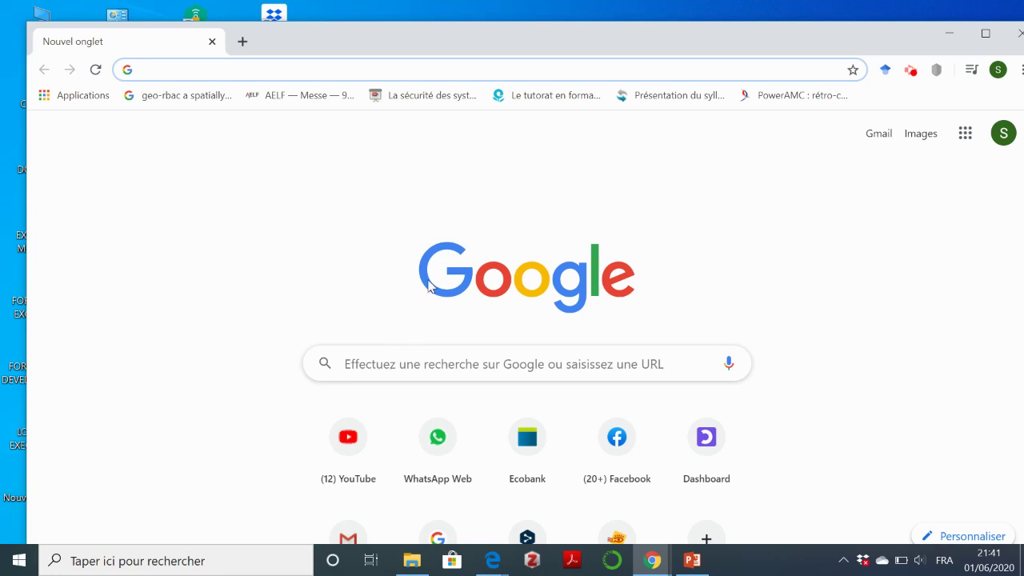
{"action": "left_click", "coordinate": [986, 33]}
{"action": "left_click", "coordinate": [178, 47]}
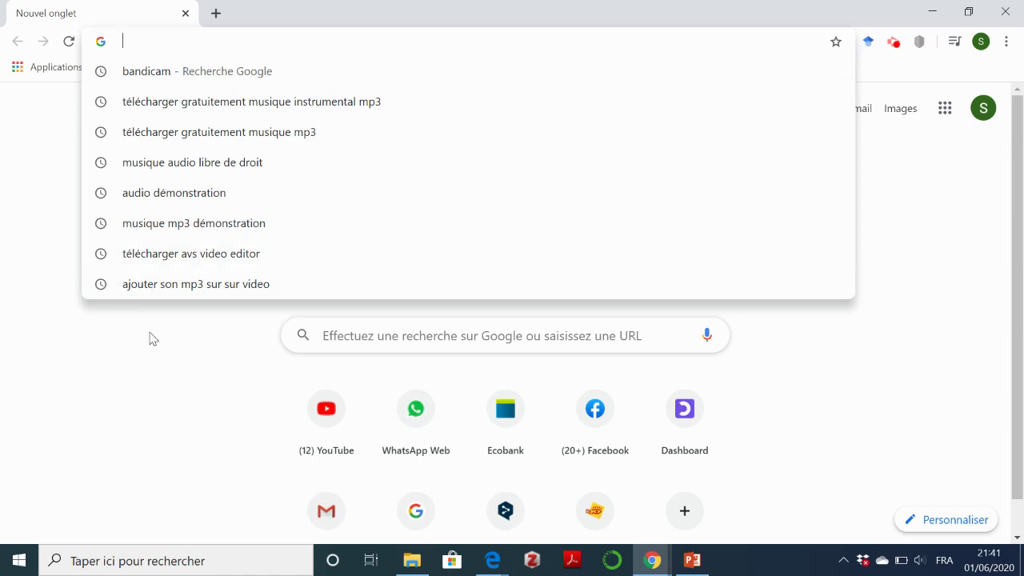
{"action": "left_click", "coordinate": [165, 76]}
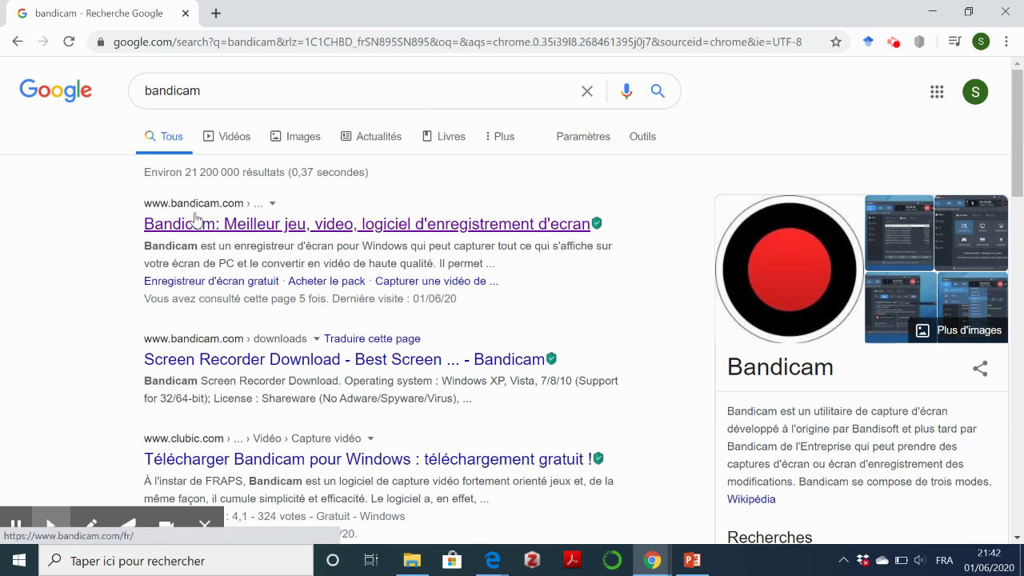
{"action": "left_click", "coordinate": [236, 227]}
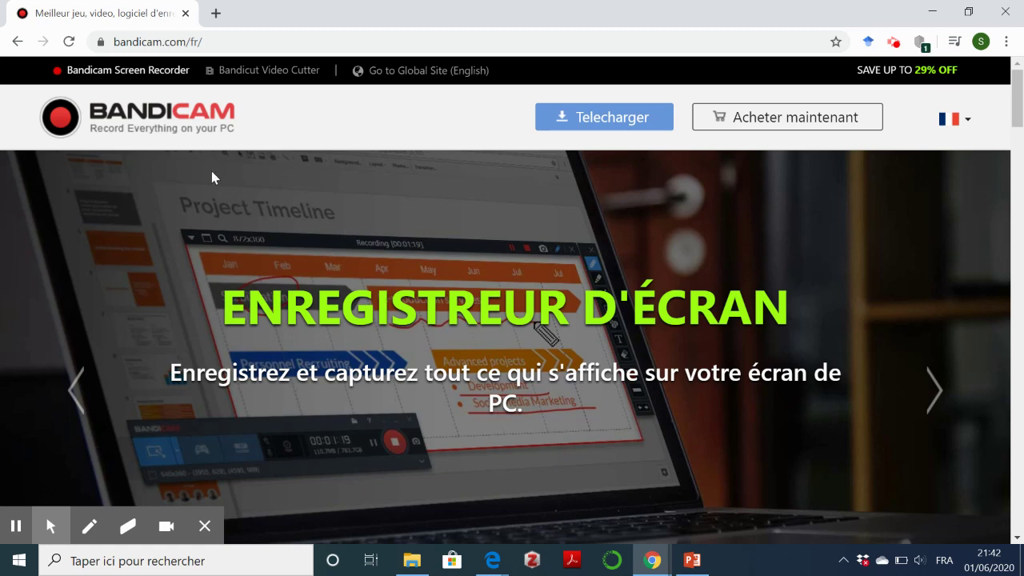
Step: Download the free version of Bandicam from its home page
{"action": "scroll", "coordinate": [312, 208], "scroll_direction": "down", "scroll_amount": 3}
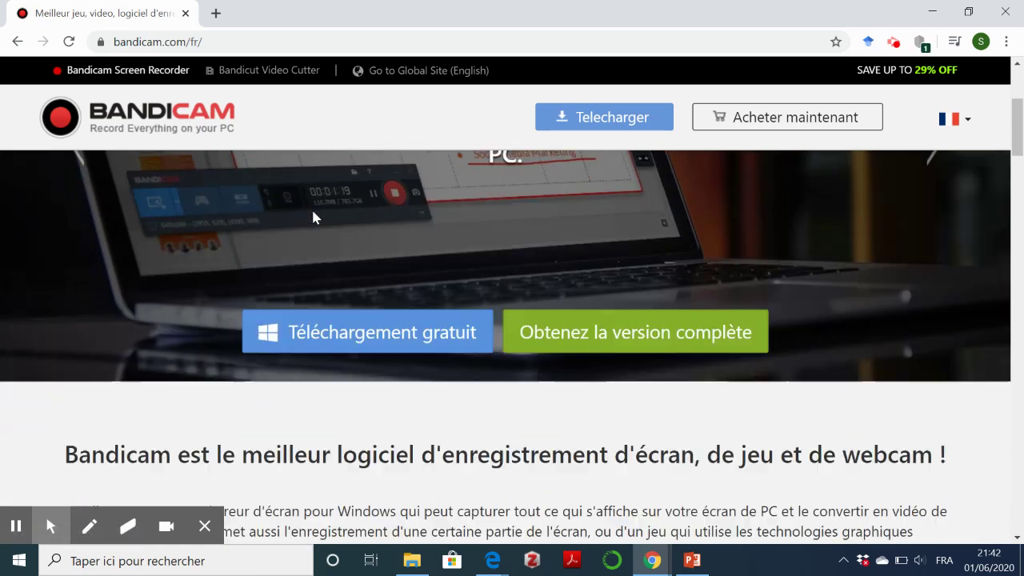
{"action": "scroll", "coordinate": [311, 216], "scroll_direction": "down", "scroll_amount": 2}
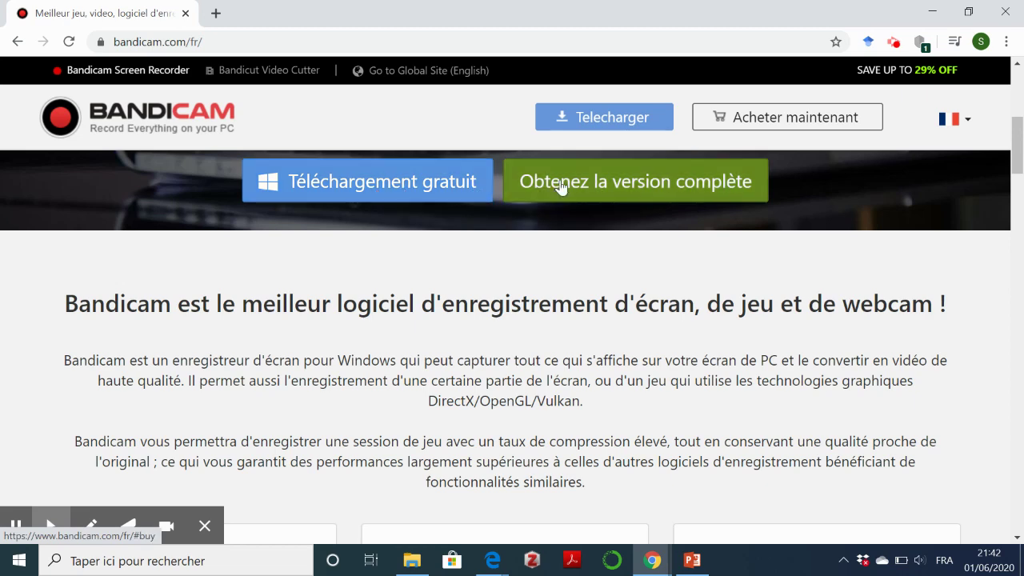
{"action": "scroll", "coordinate": [848, 186], "scroll_direction": "up", "scroll_amount": 1}
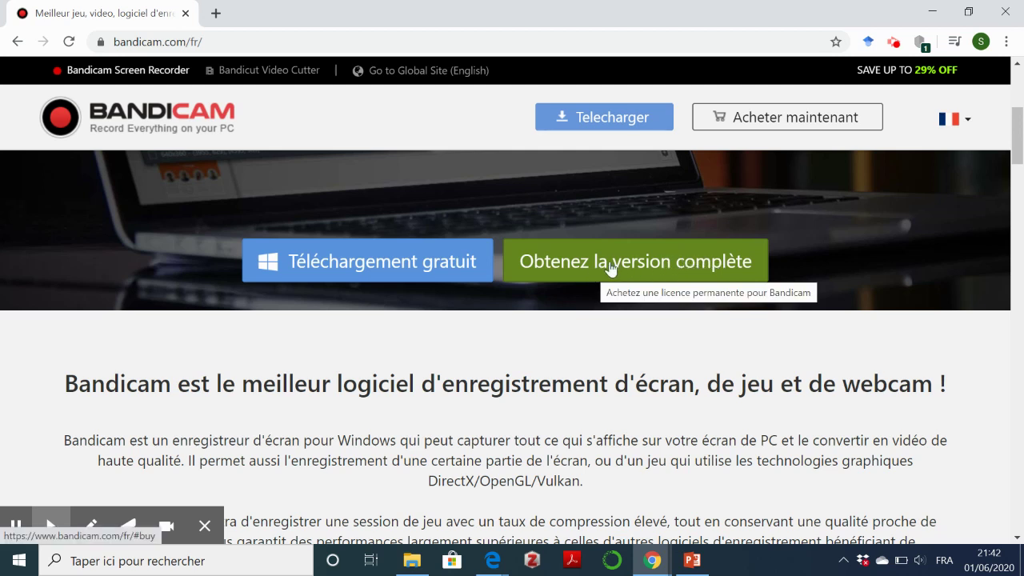
{"action": "left_click", "coordinate": [339, 267]}
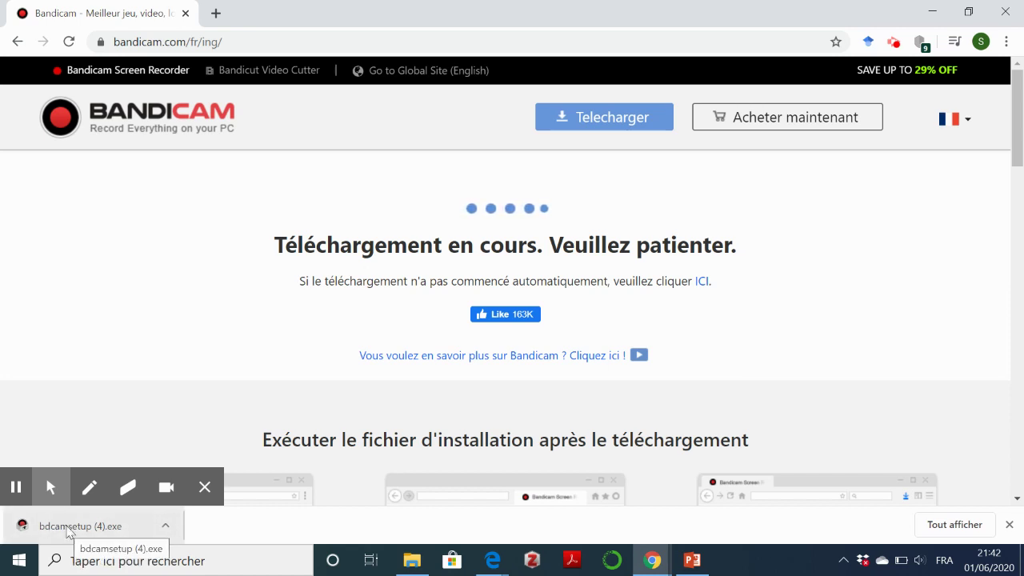
Step: Run the downloaded bdcamsetup (4).exe and set the installer language to Français
{"action": "left_click", "coordinate": [166, 525]}
{"action": "left_click", "coordinate": [188, 426]}
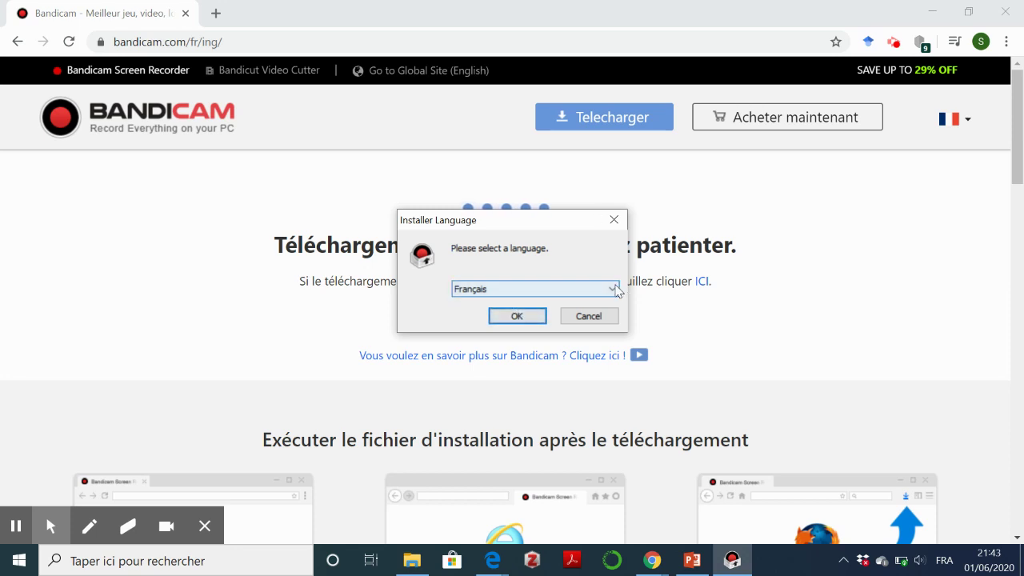
{"action": "left_click", "coordinate": [615, 293]}
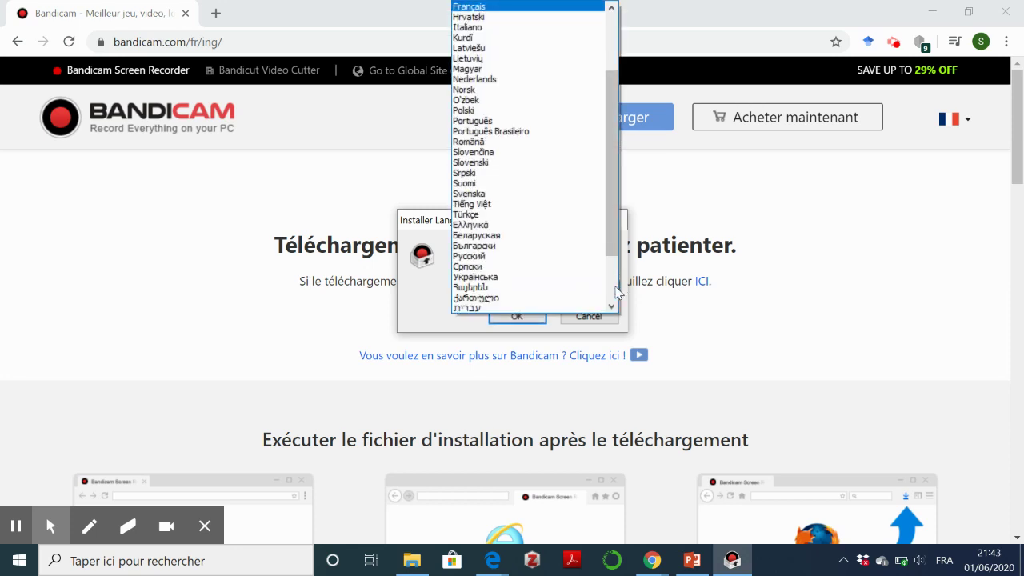
{"action": "left_click", "coordinate": [463, 10]}
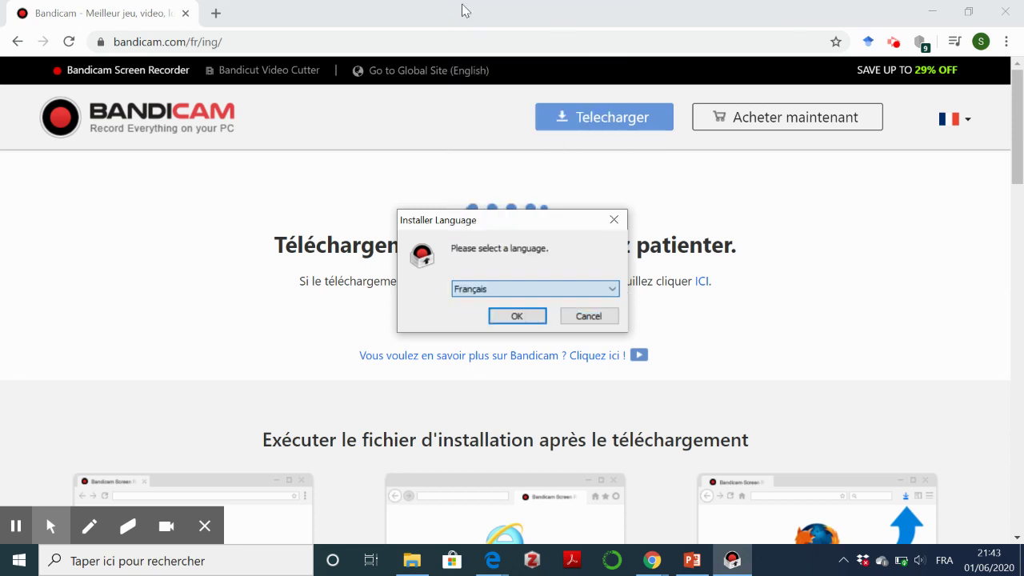
{"action": "left_click", "coordinate": [517, 317]}
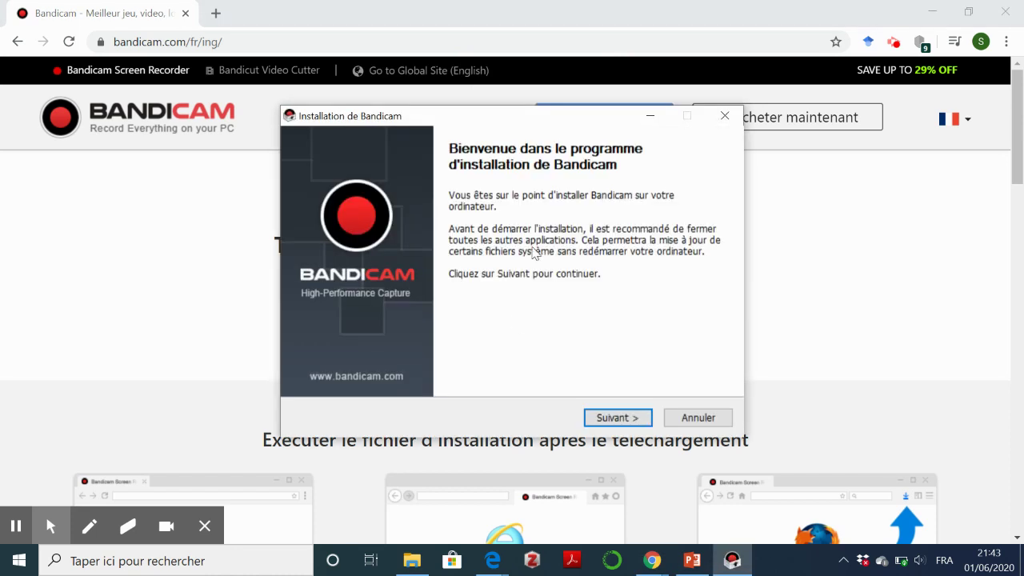
Step: Accept the Bandicam licence agreement and keep the General installation type with Program Group and Desktop Icon
{"action": "left_click", "coordinate": [608, 415]}
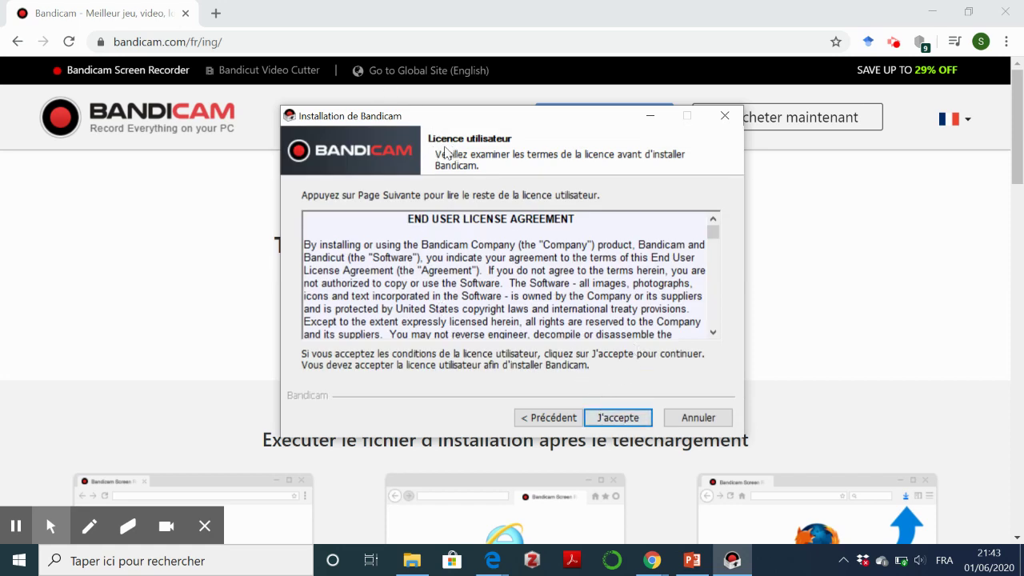
{"action": "left_click", "coordinate": [615, 417]}
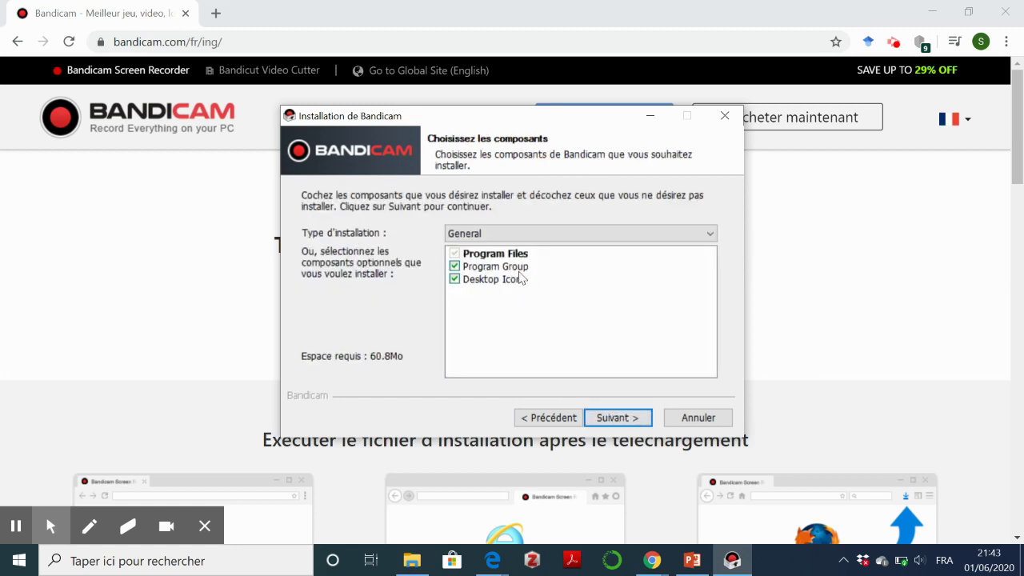
{"action": "left_click", "coordinate": [620, 419]}
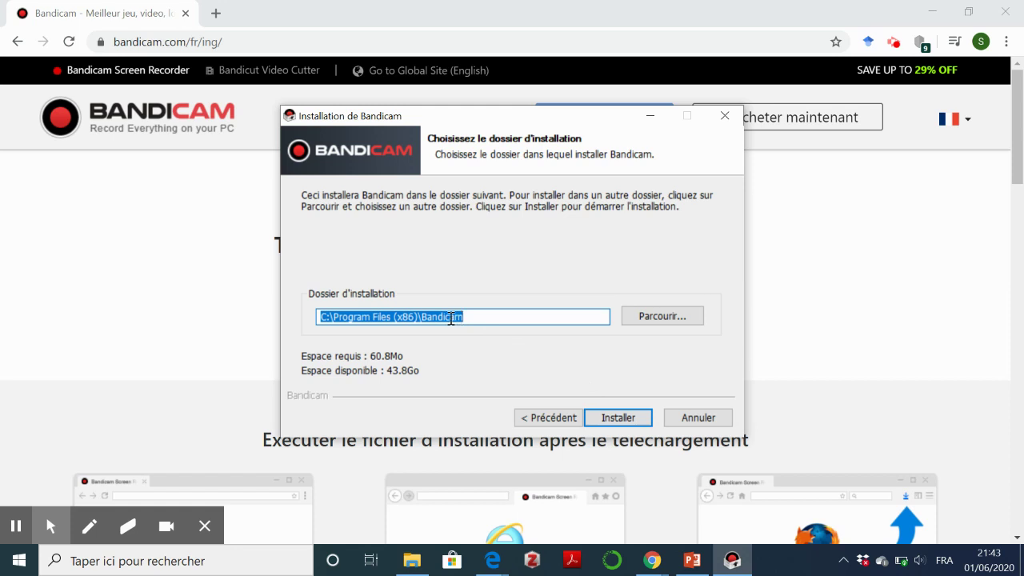
Step: Install Bandicam in C:\Program Files (x86)\Bandicam and close the installer with Lancer Bandicam enabled
{"action": "left_click", "coordinate": [663, 317]}
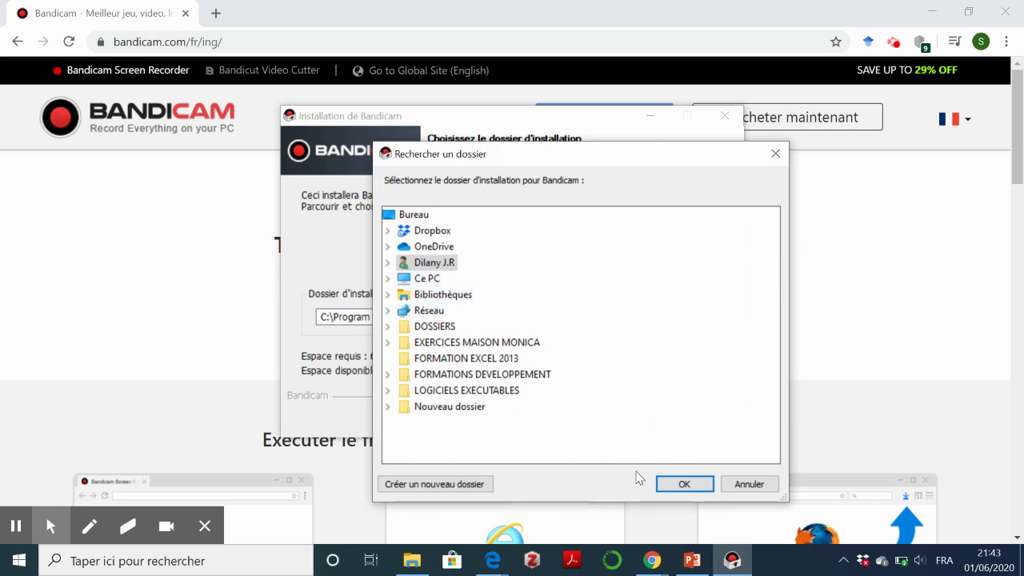
{"action": "left_click", "coordinate": [745, 486]}
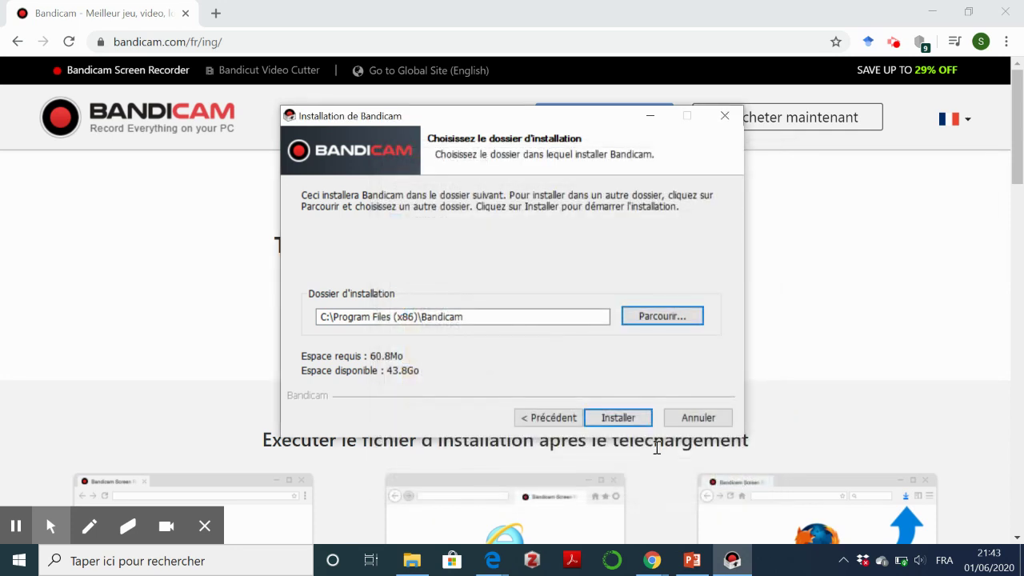
{"action": "left_click", "coordinate": [607, 417]}
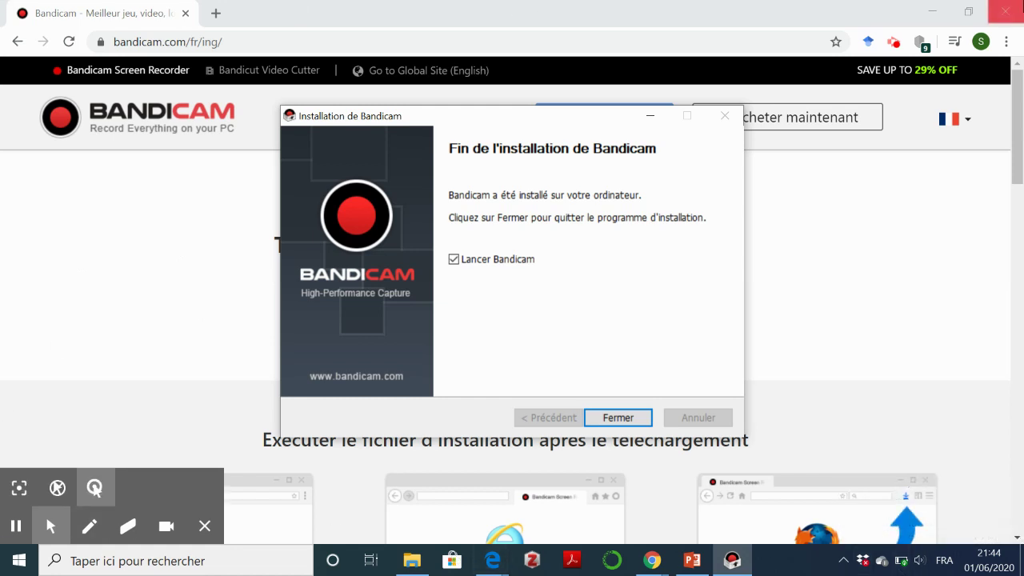
{"action": "left_click", "coordinate": [618, 416]}
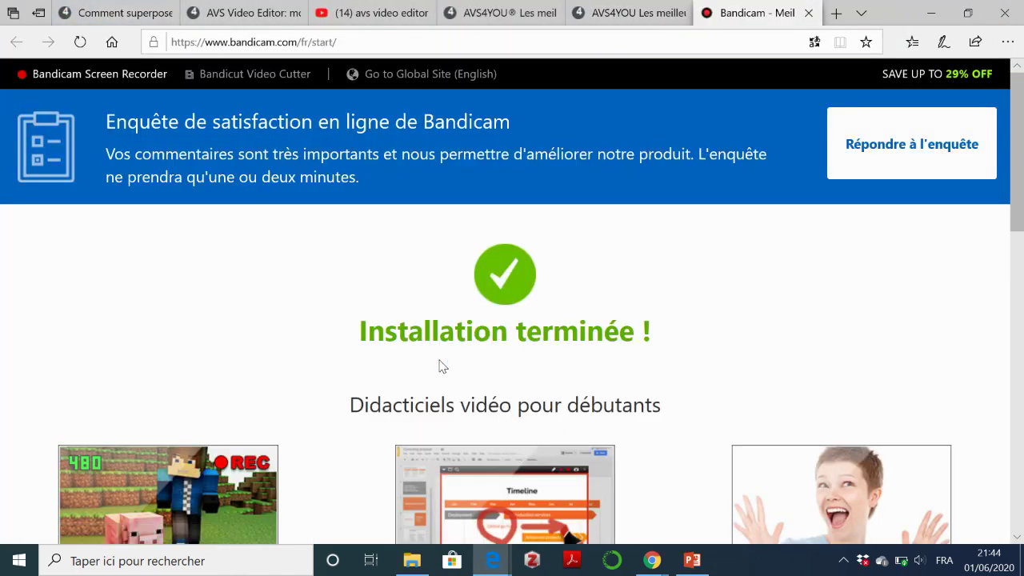
Step: Minimize the open browser windows and launch Bandicam from the desktop
{"action": "left_click", "coordinate": [933, 15]}
{"action": "left_click", "coordinate": [933, 13]}
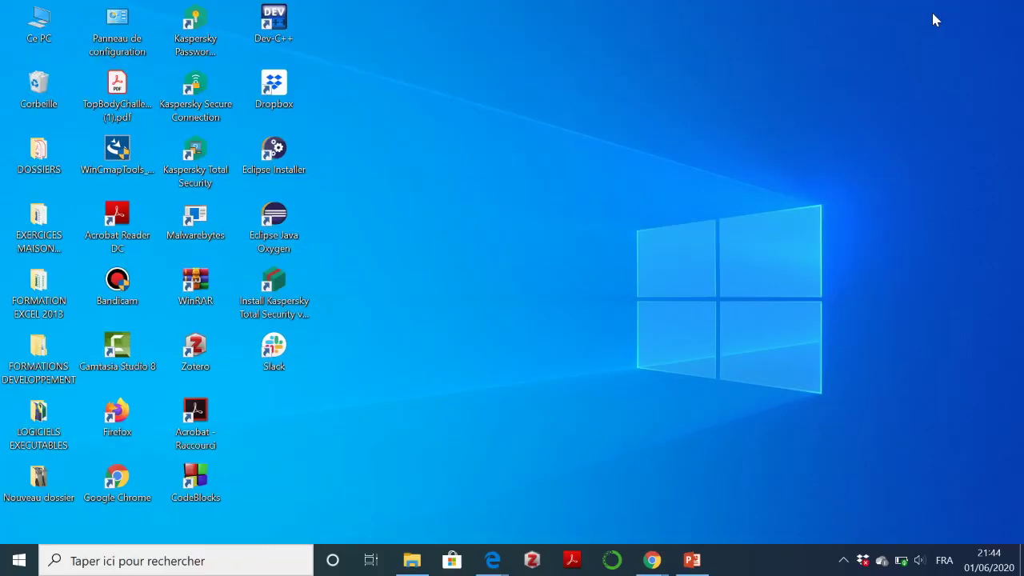
{"action": "double_click", "coordinate": [124, 299]}
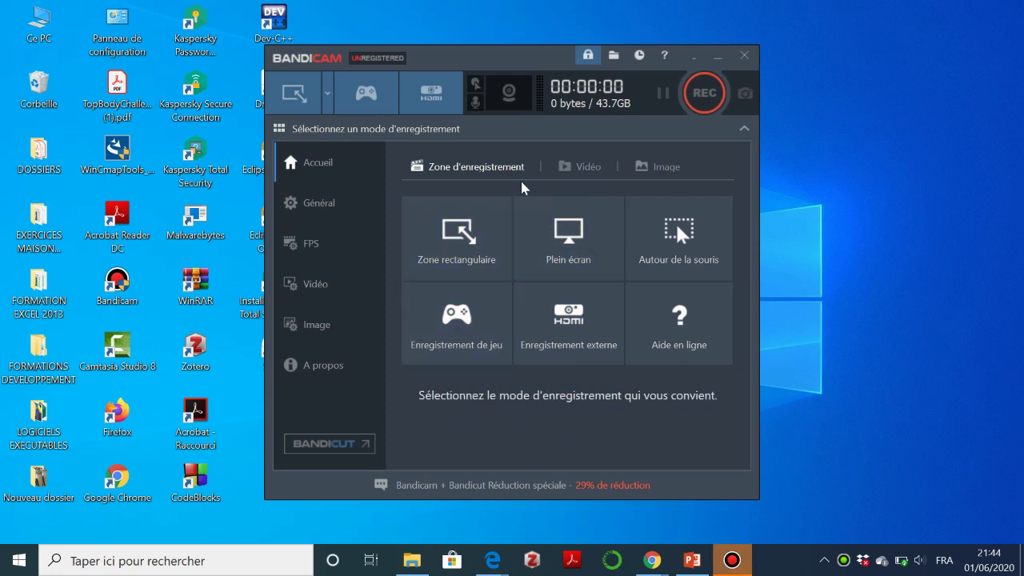
Step: Enable sound recording in the recording settings, with Réseau de microphones (Realtek) as both the primary and secondary sound device
{"action": "left_click", "coordinate": [476, 102]}
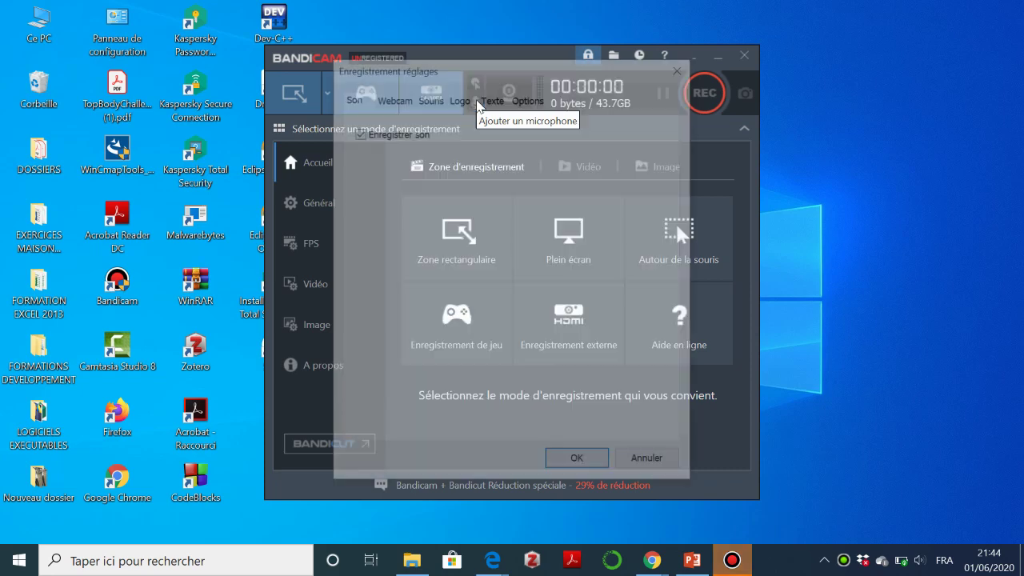
{"action": "left_click", "coordinate": [357, 131]}
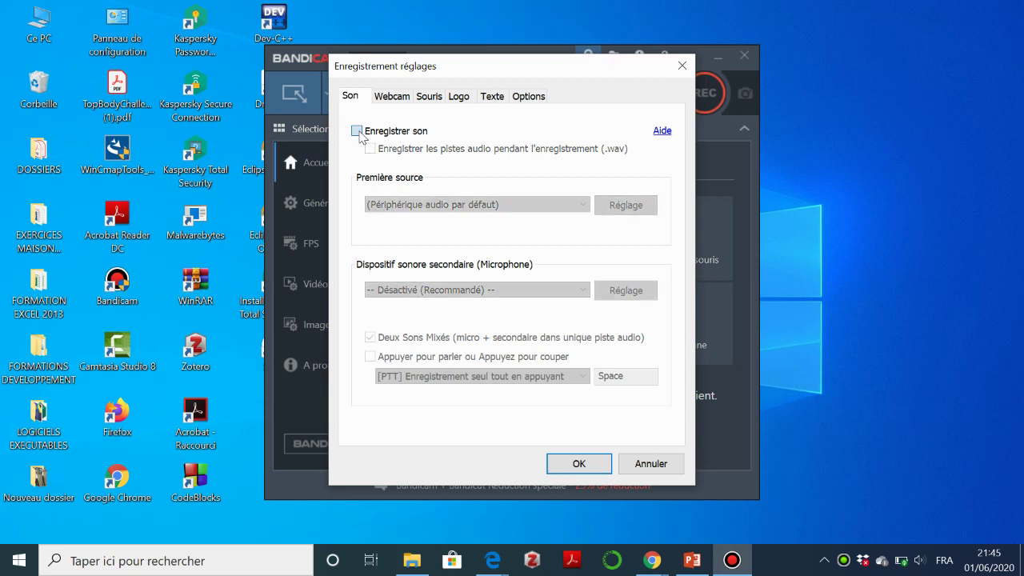
{"action": "left_click", "coordinate": [356, 131]}
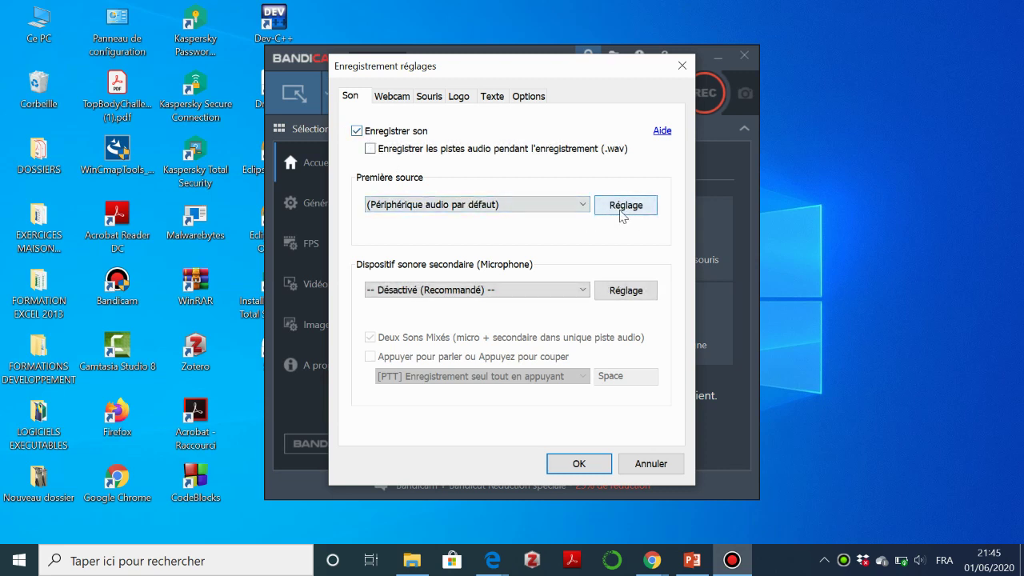
{"action": "left_click", "coordinate": [582, 204]}
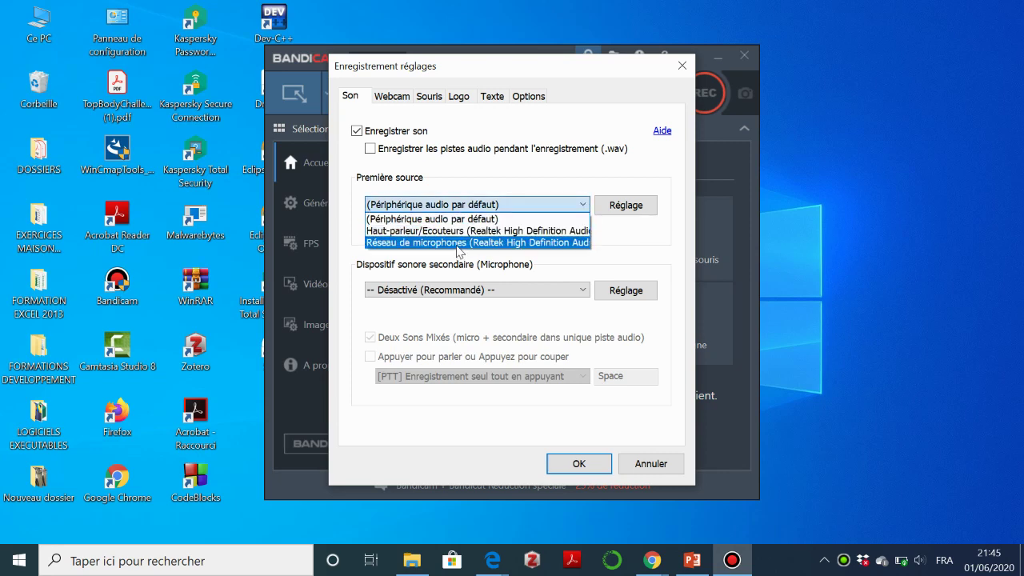
{"action": "left_click", "coordinate": [459, 242]}
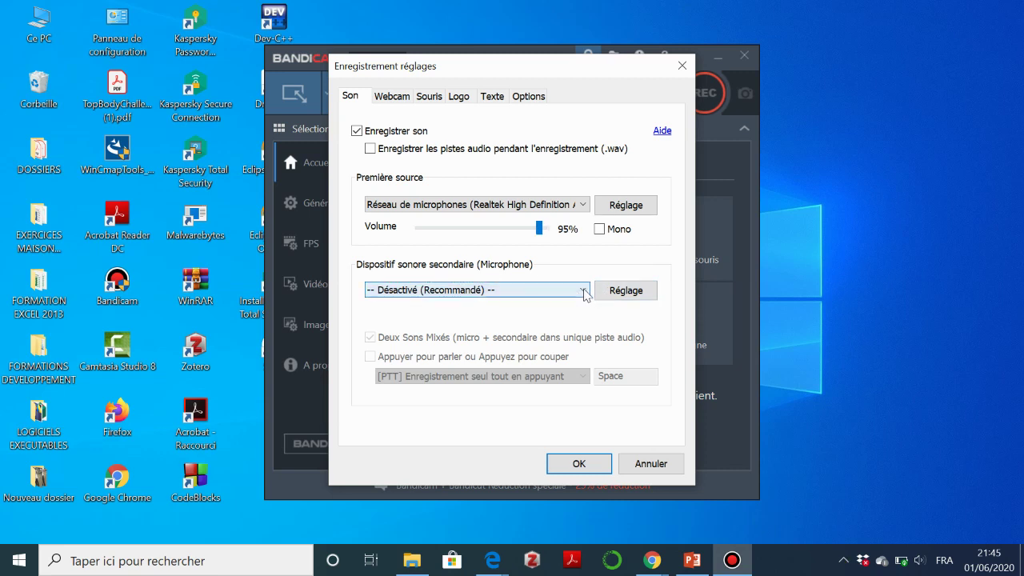
{"action": "left_click", "coordinate": [584, 292]}
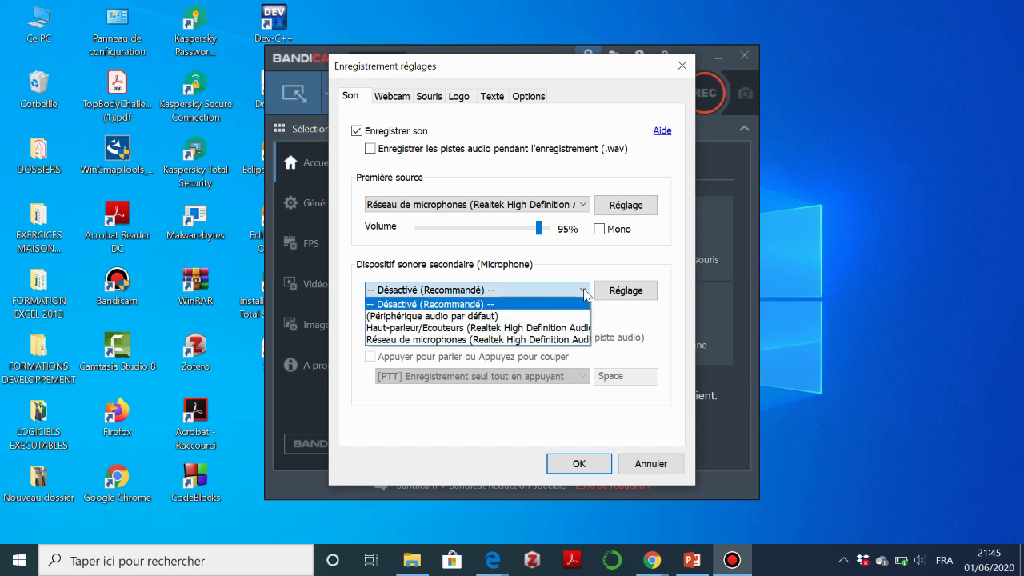
{"action": "left_click", "coordinate": [497, 342]}
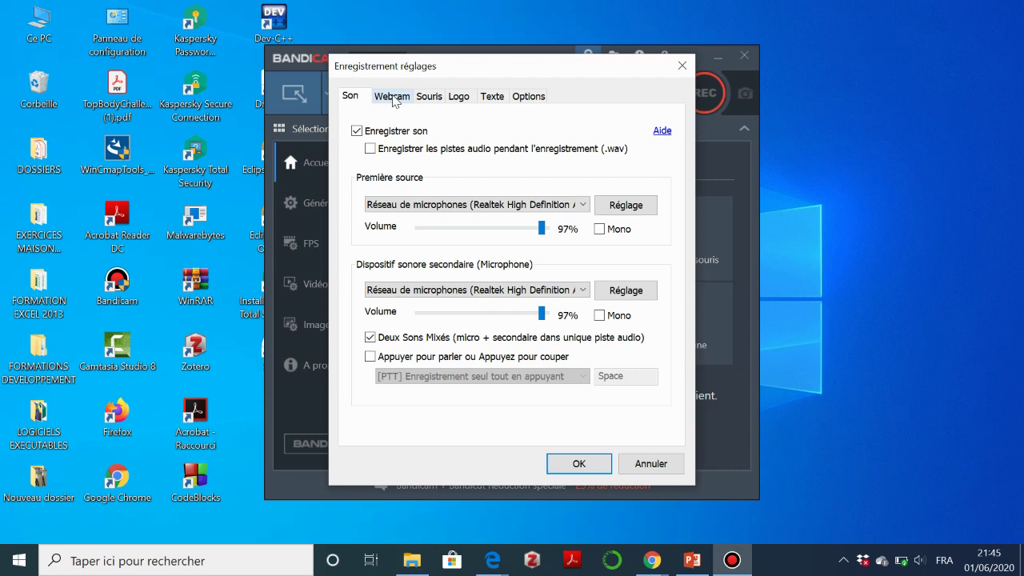
Step: Enable the webcam overlay on the video and reposition the recording settings dialog beside the main controls
{"action": "left_click", "coordinate": [394, 102]}
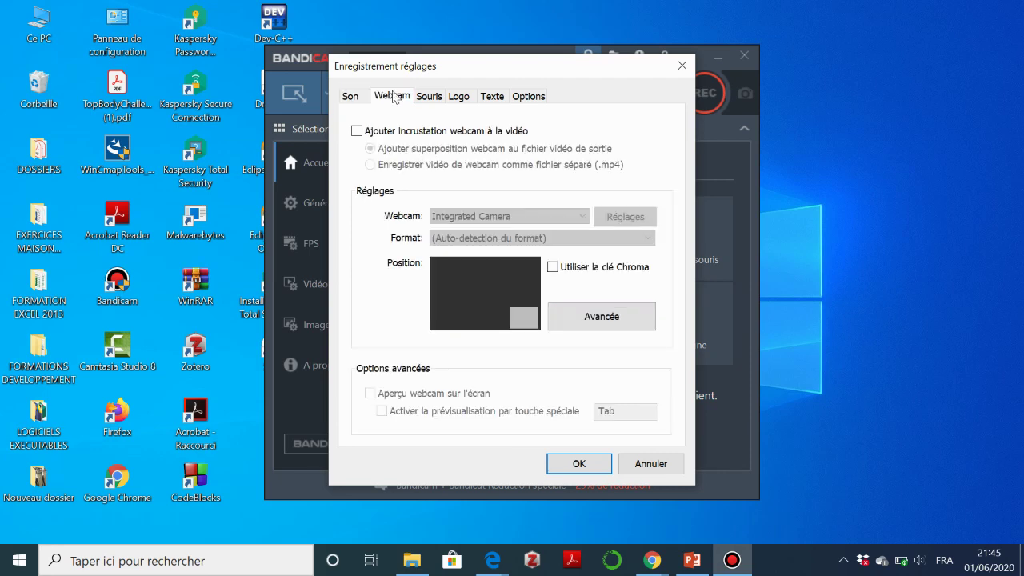
{"action": "left_click", "coordinate": [358, 132]}
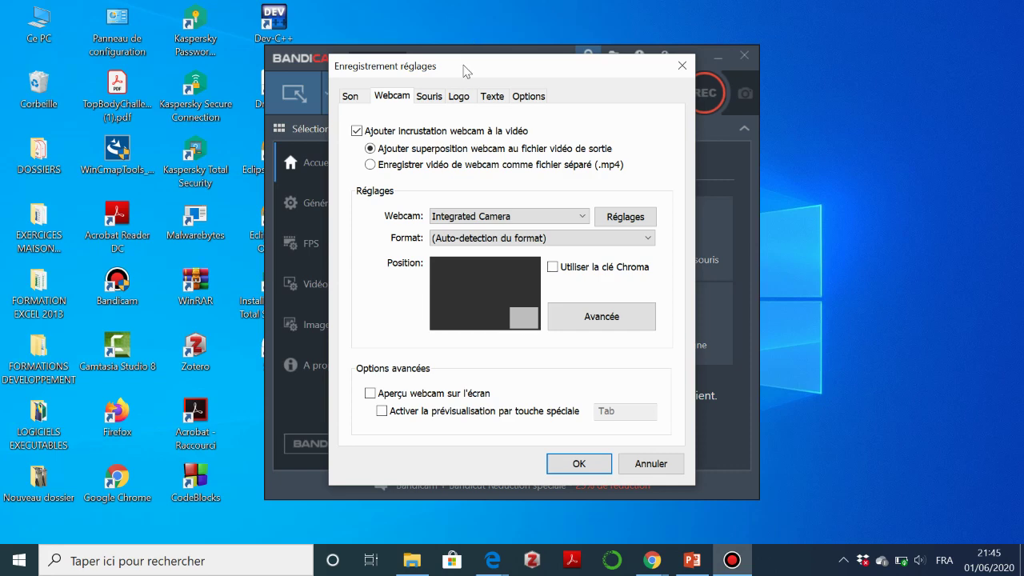
{"action": "left_click_drag", "start_coordinate": [466, 73], "coordinate": [595, 150]}
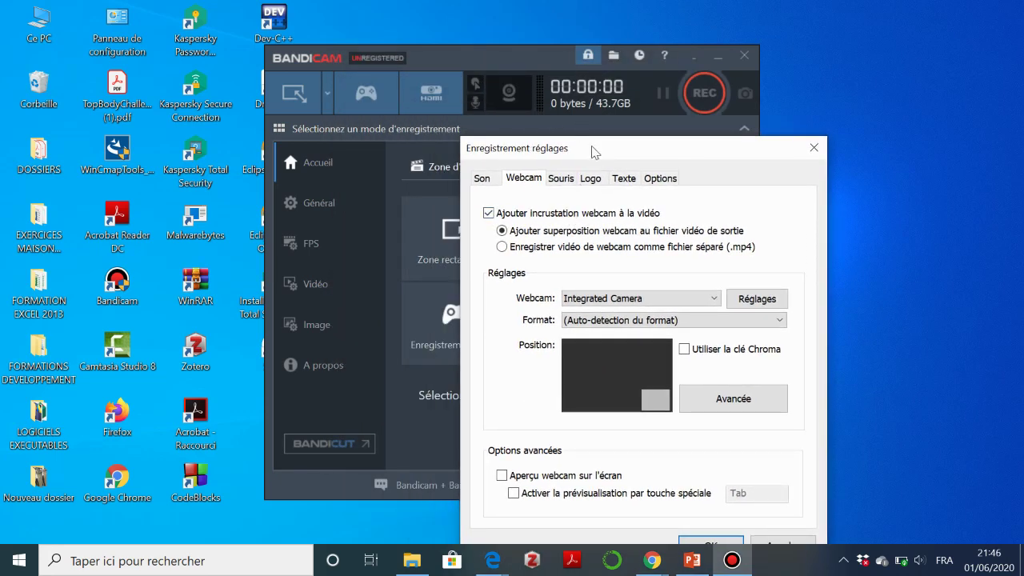
{"action": "left_click_drag", "start_coordinate": [595, 152], "coordinate": [557, 60]}
Step: Enable the mouse cursor display, the mouse click effects and the pointer highlight effect in the recording settings
{"action": "left_click", "coordinate": [526, 86]}
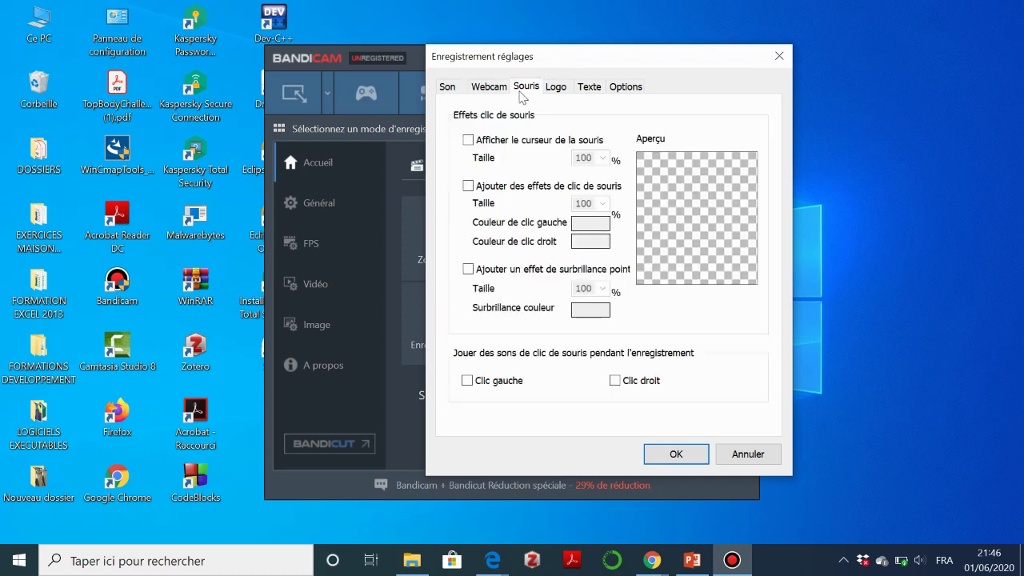
{"action": "left_click", "coordinate": [469, 140]}
{"action": "left_click", "coordinate": [468, 187]}
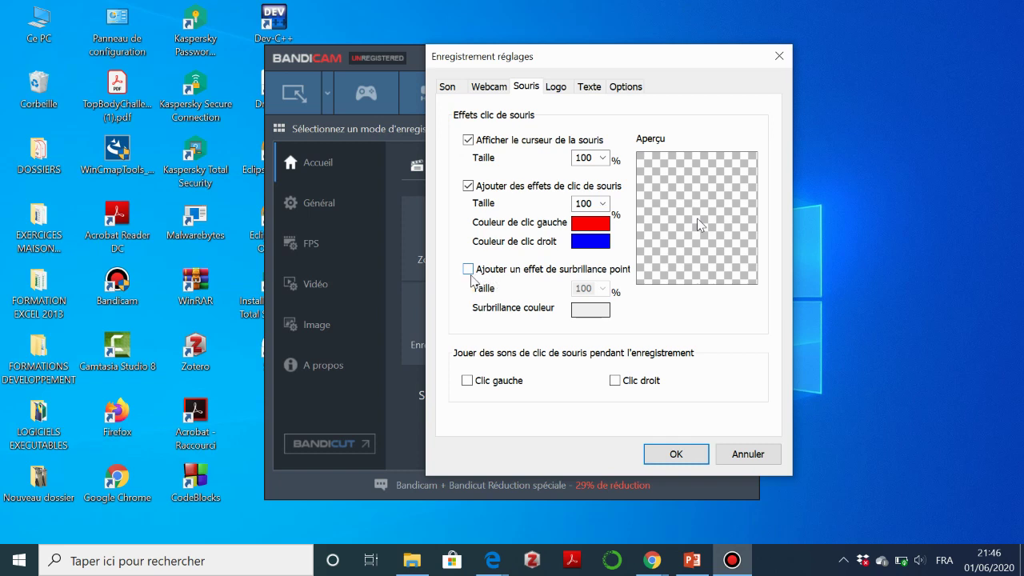
{"action": "left_click", "coordinate": [470, 272]}
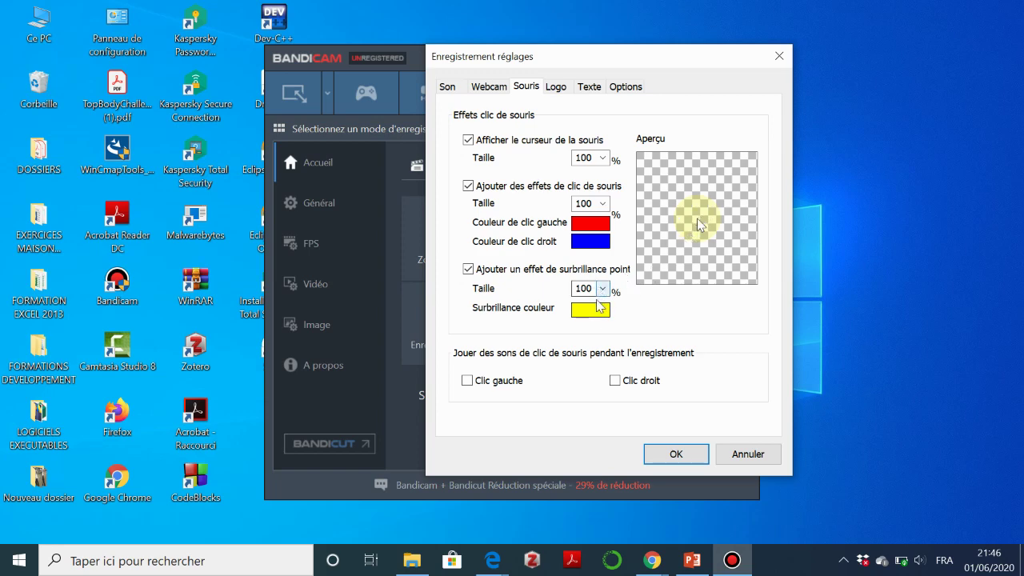
Step: Set the pointer highlight colour to bright green (red 0, green 255, blue 0)
{"action": "left_click", "coordinate": [596, 308]}
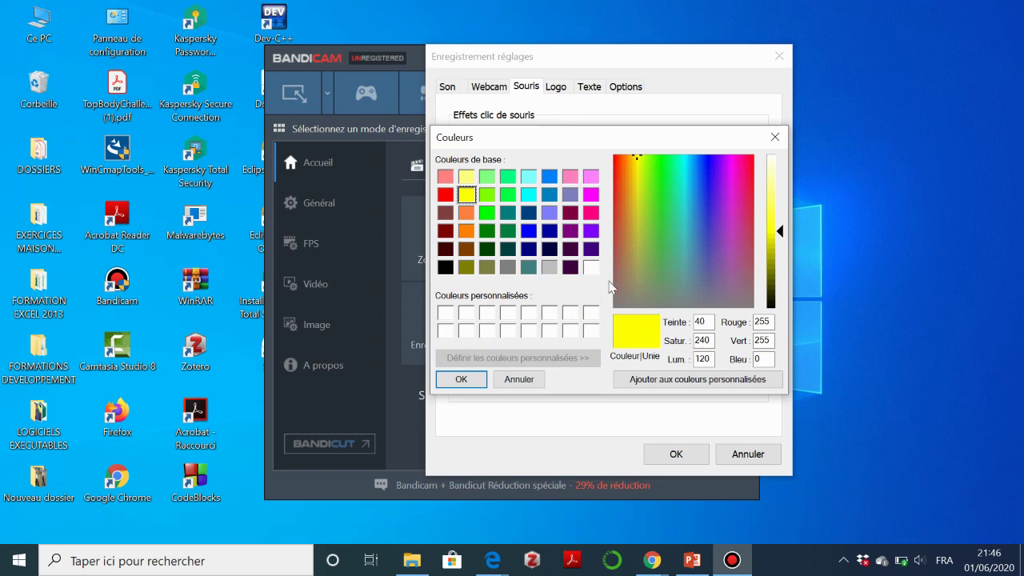
{"action": "left_click", "coordinate": [488, 214]}
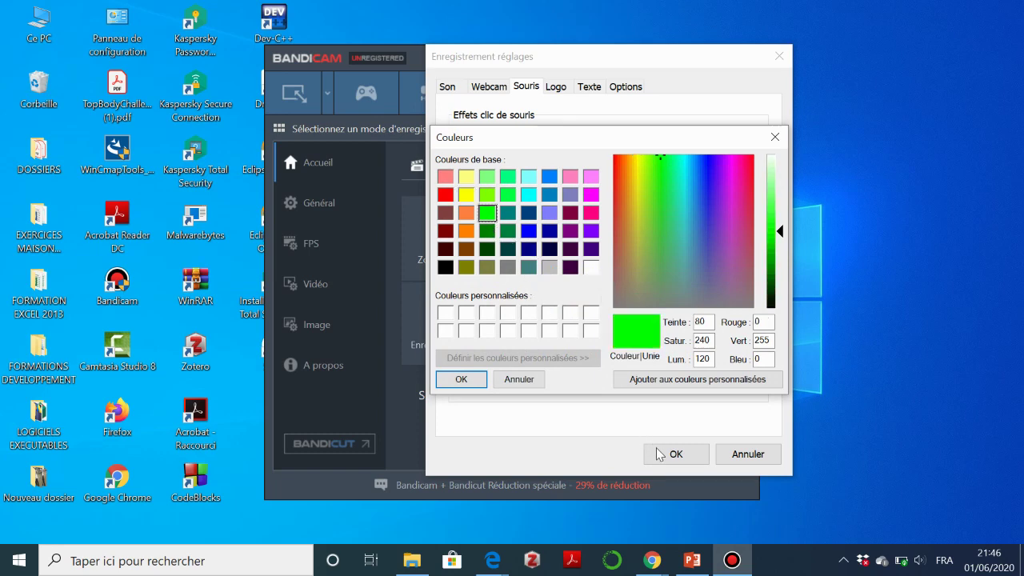
{"action": "left_click", "coordinate": [462, 380]}
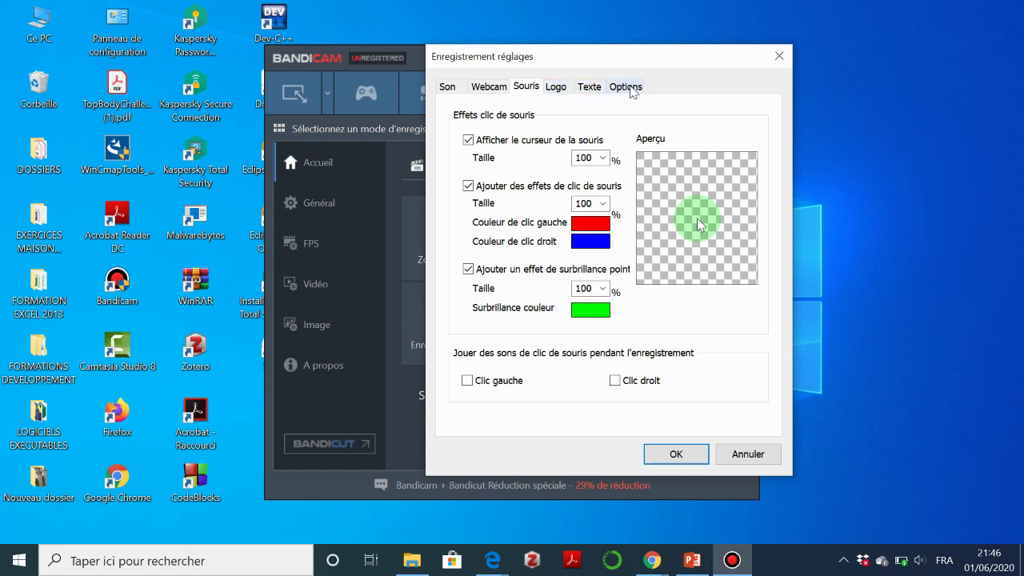
Step: Check the logo settings and turn off the text overlay on the video
{"action": "left_click", "coordinate": [563, 91]}
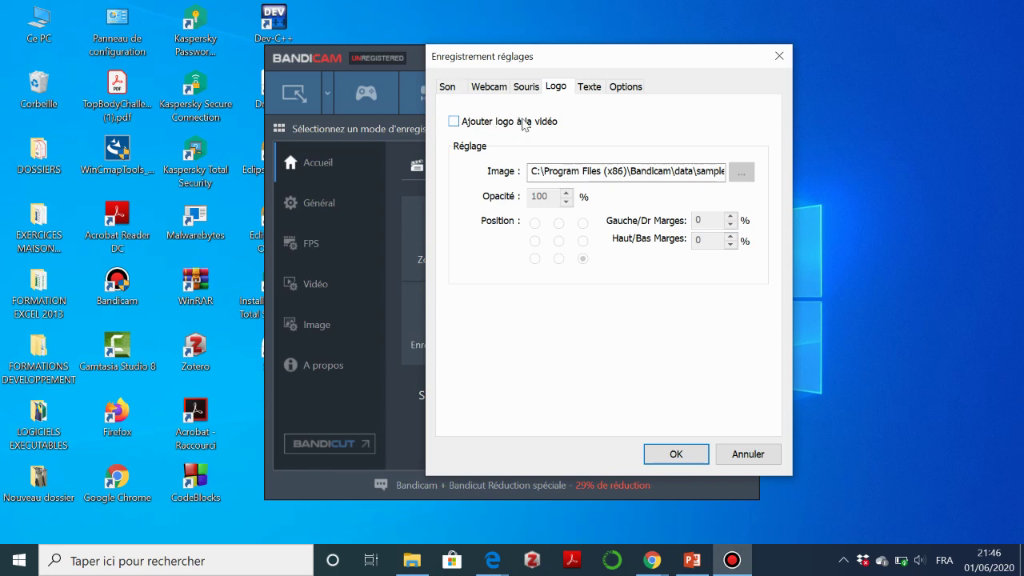
{"action": "left_click", "coordinate": [589, 89]}
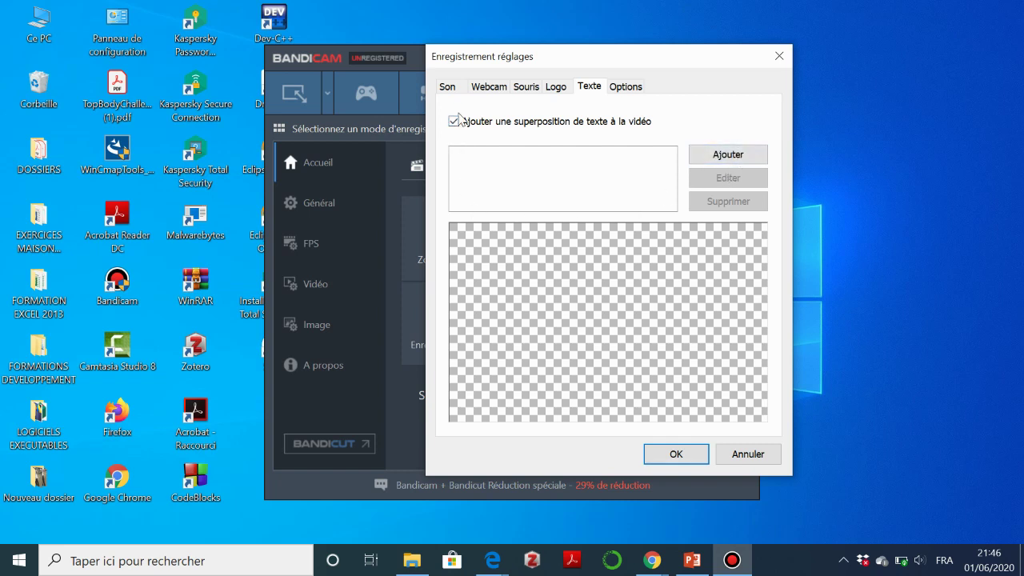
{"action": "left_click", "coordinate": [453, 122]}
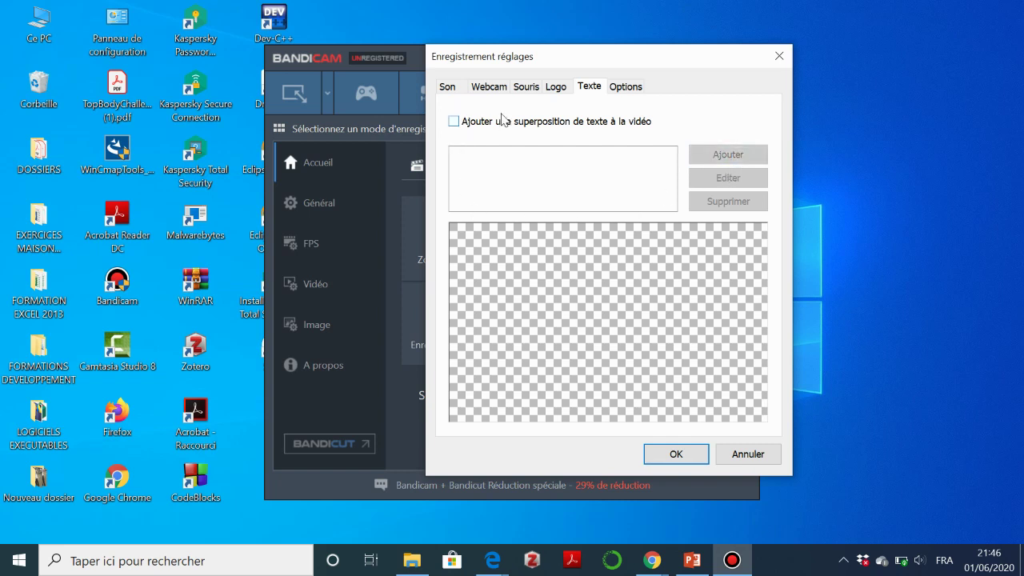
Step: Review the general recording options and the sound settings, and accept the recording settings
{"action": "left_click", "coordinate": [622, 88]}
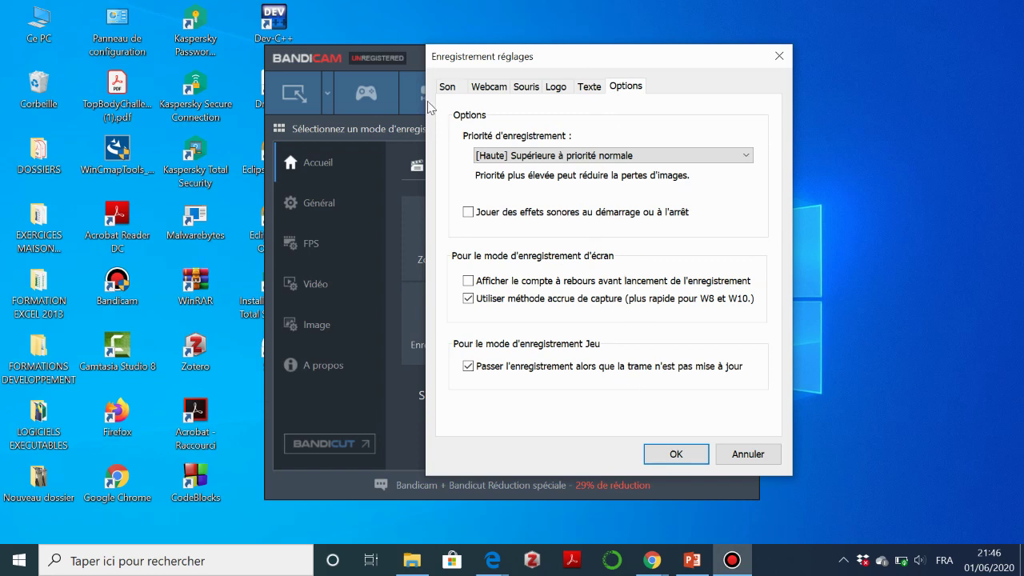
{"action": "left_click", "coordinate": [447, 87]}
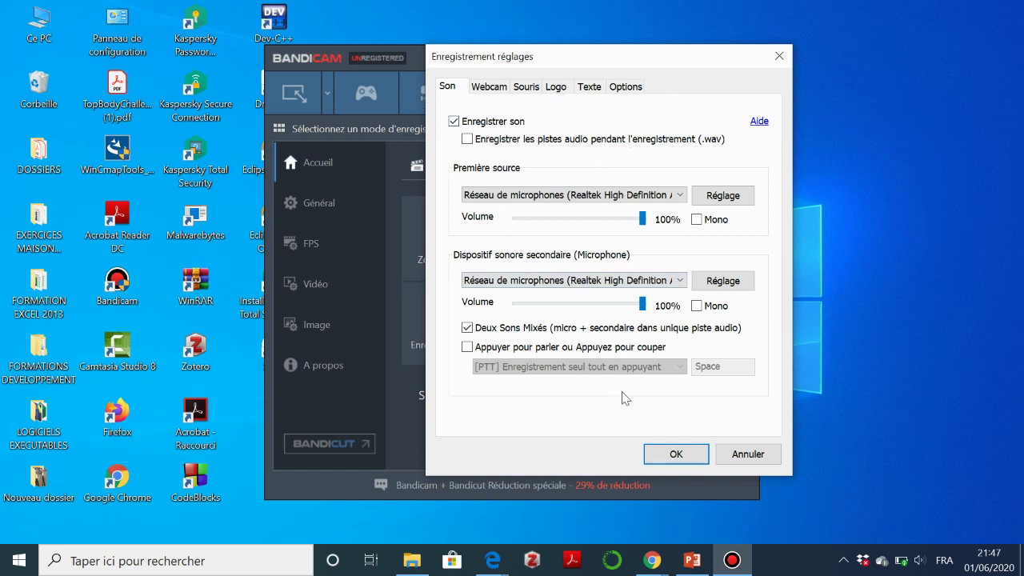
{"action": "left_click", "coordinate": [661, 460]}
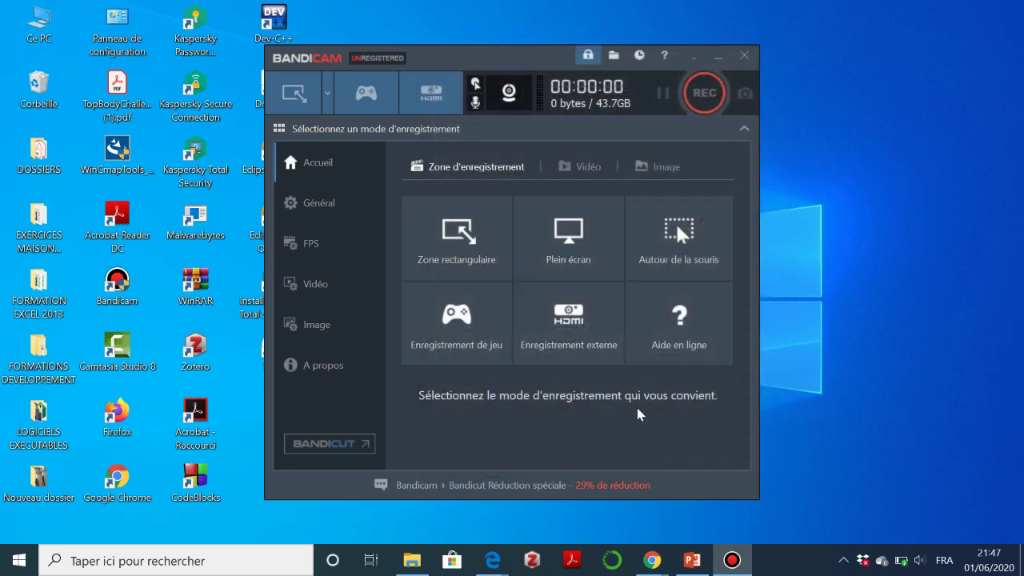